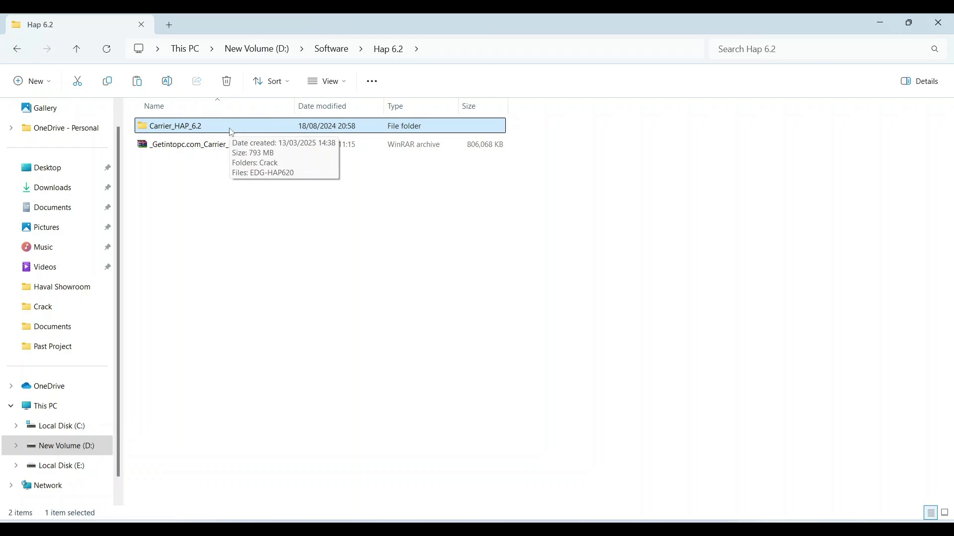
- Open the Carrier_HAP_6.2 folder and run EDG-HAP620 as administrator
key(F2)
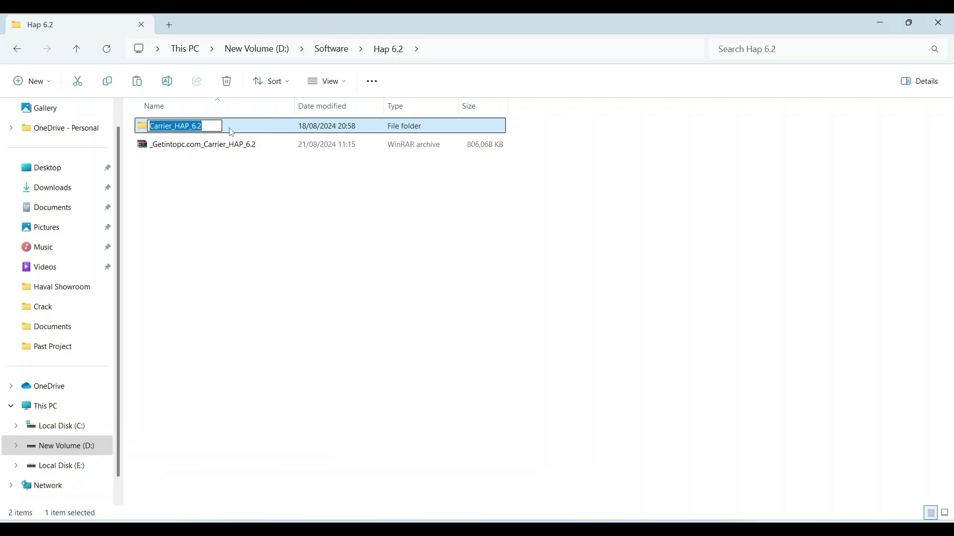
key(Escape)
double_click(239, 129)
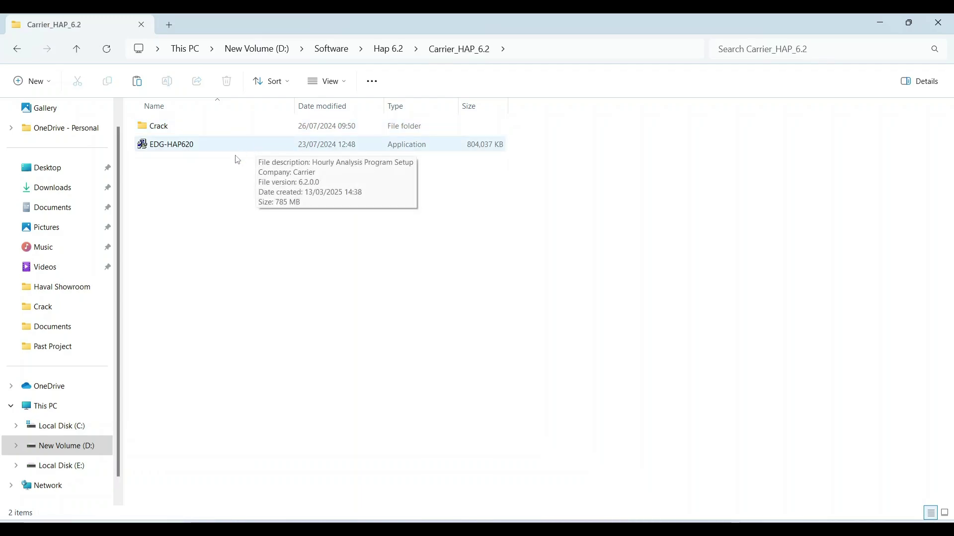
click(239, 147)
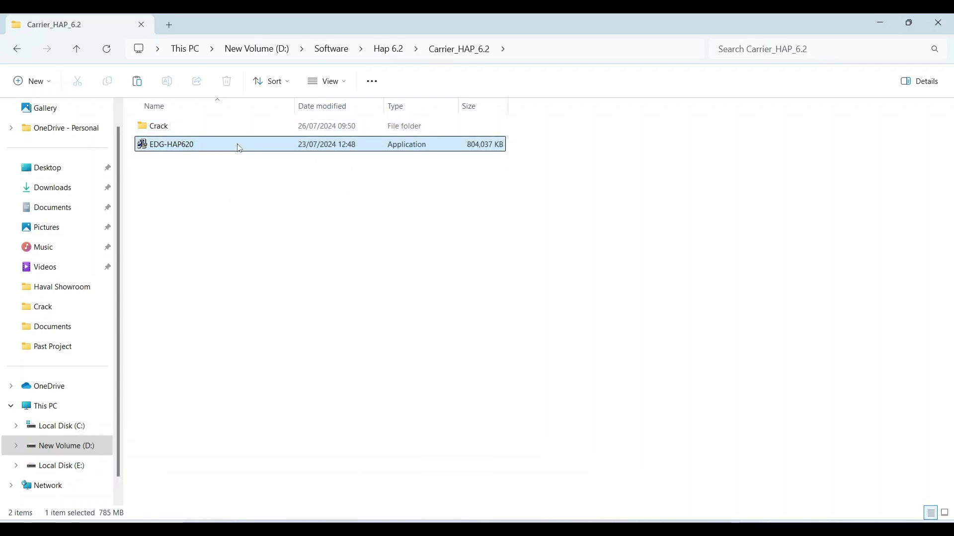
right_click(238, 148)
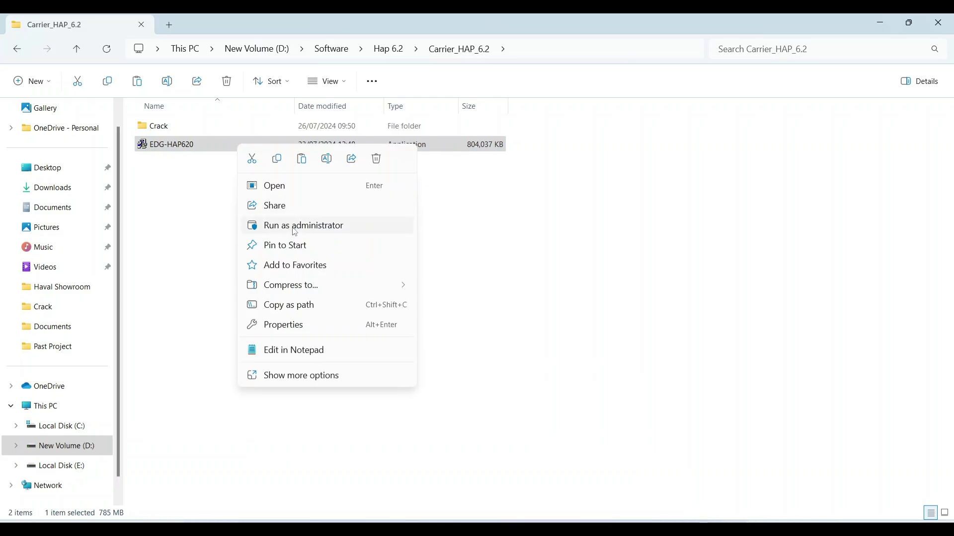
click(294, 232)
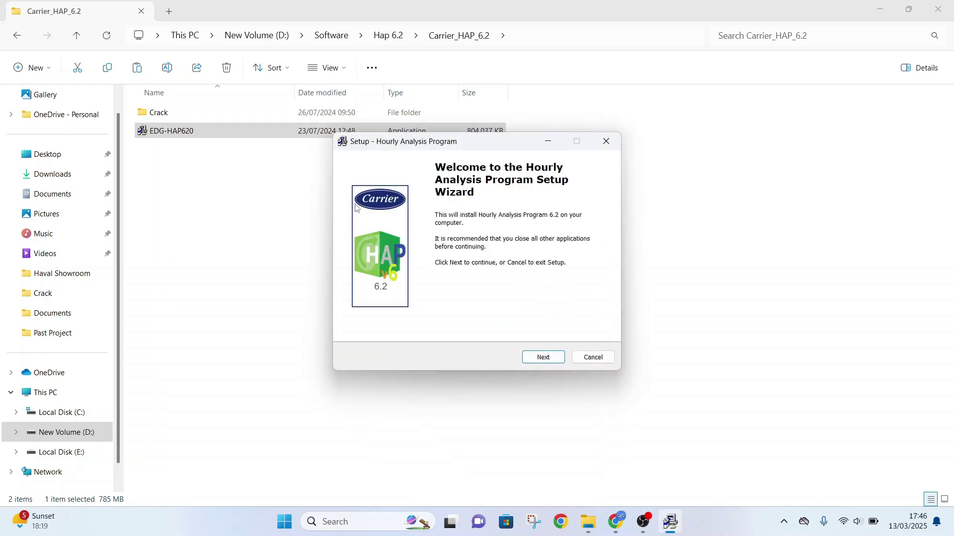
- Start the Hourly Analysis Program 6.2 installation and let it complete
click(542, 358)
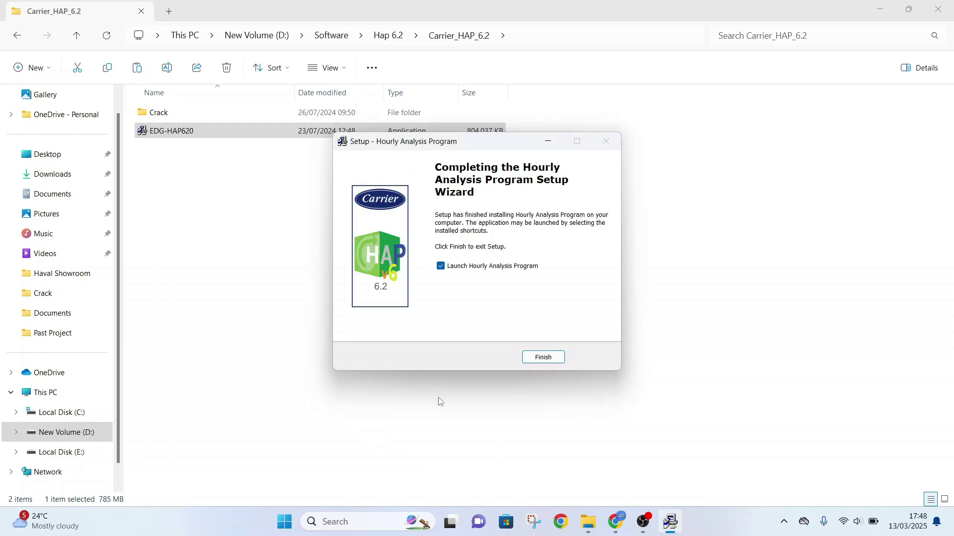
- Launch HAP 6.2 from the wizard, cancel the license key prompt, and accept the authorization failure
click(543, 357)
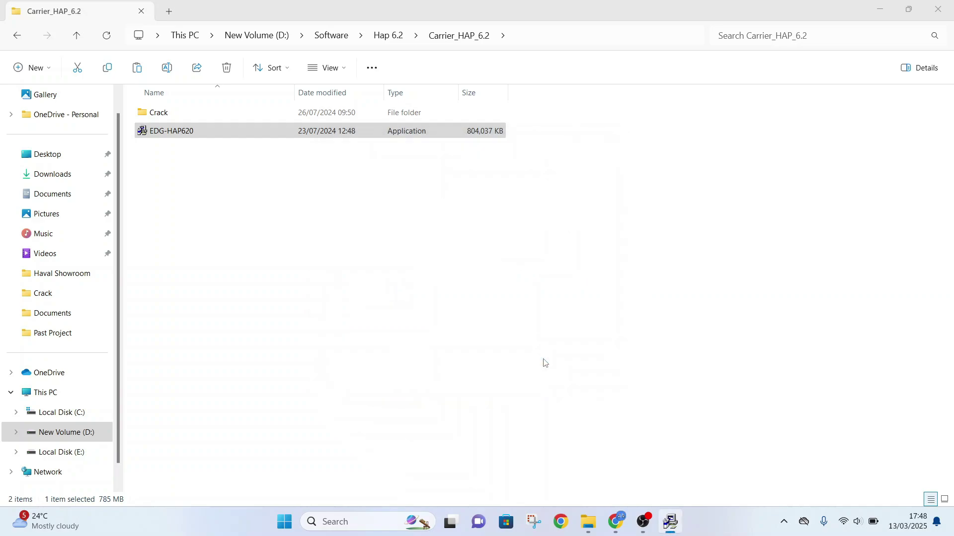
click(881, 9)
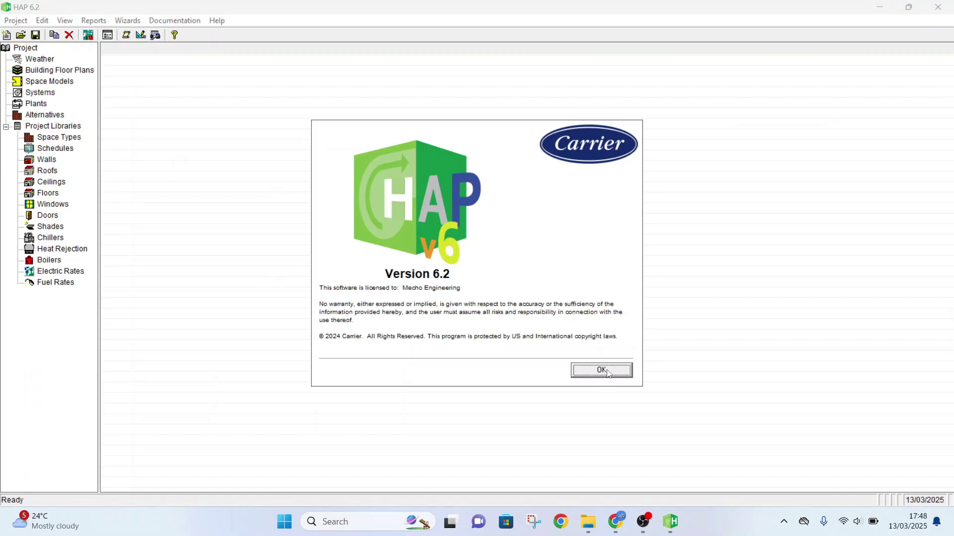
click(601, 371)
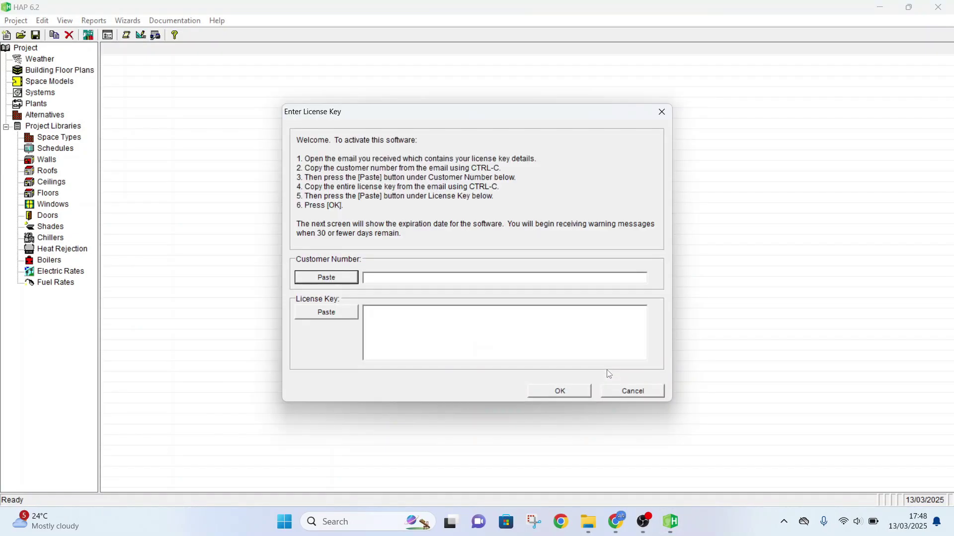
click(629, 394)
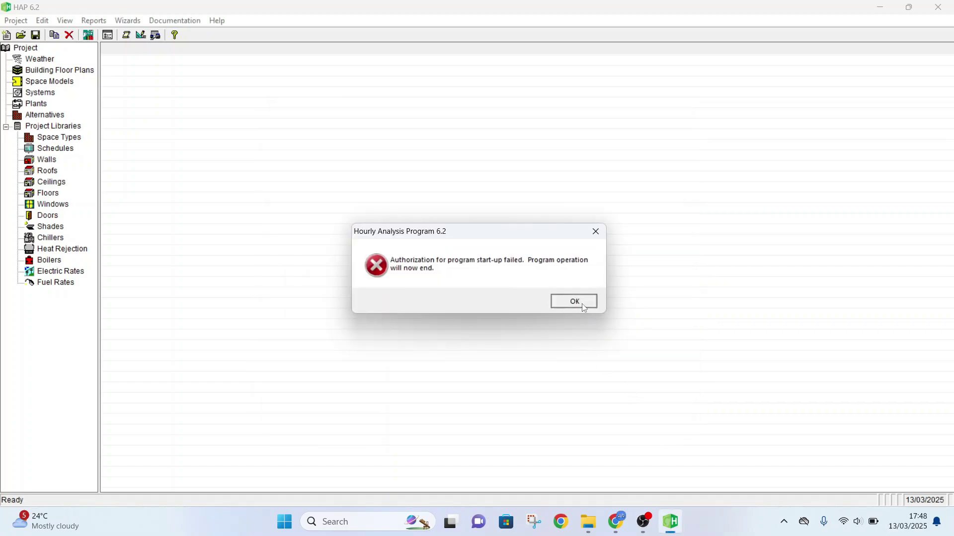
click(582, 303)
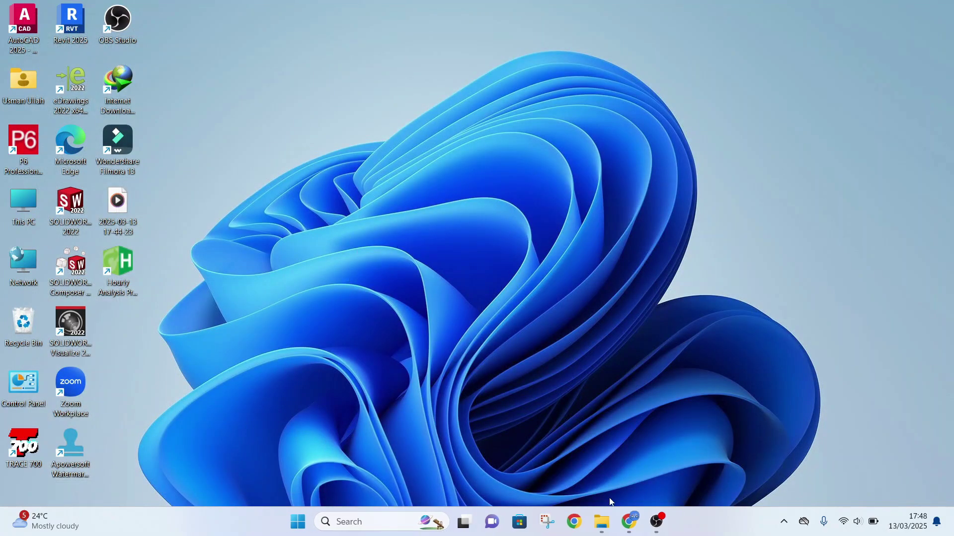
- Copy the hap program file from the Crack folder
click(601, 521)
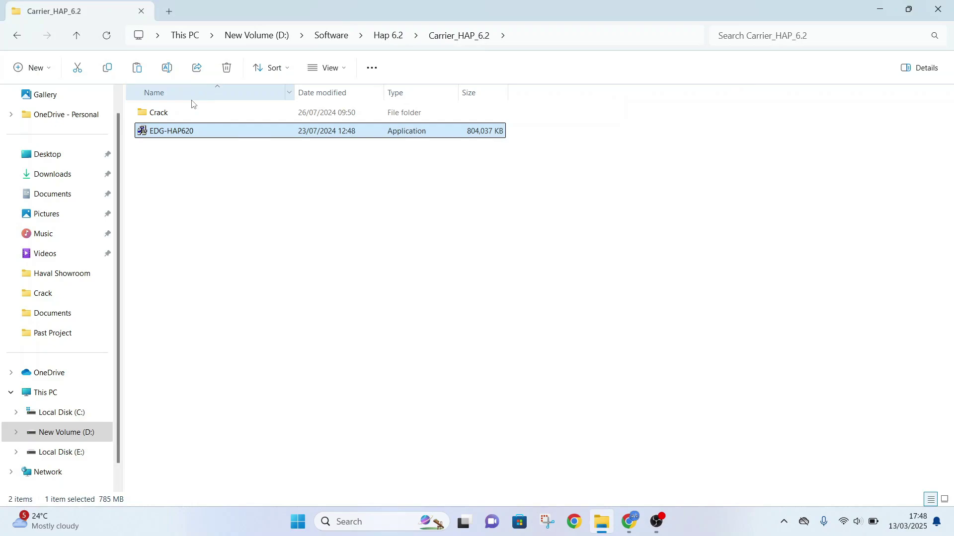
click(198, 114)
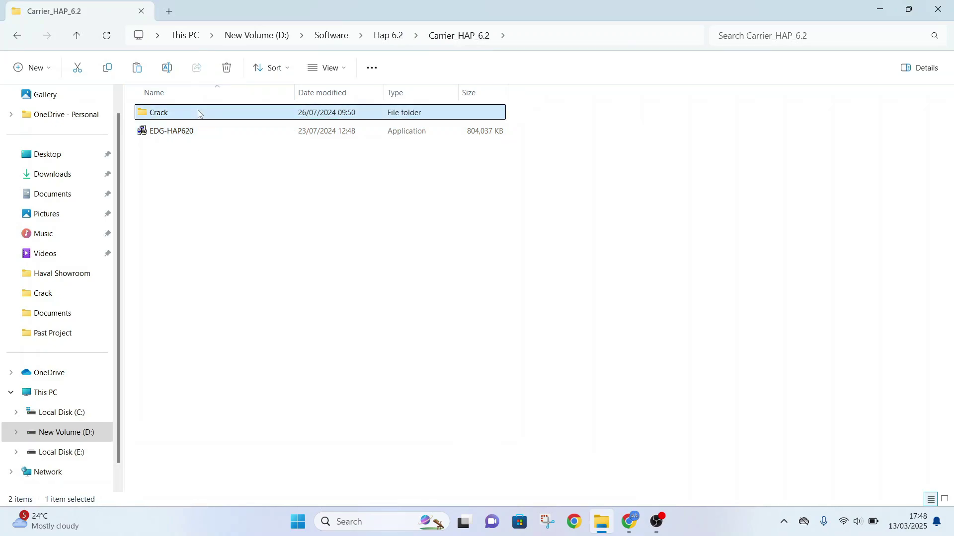
double_click(199, 114)
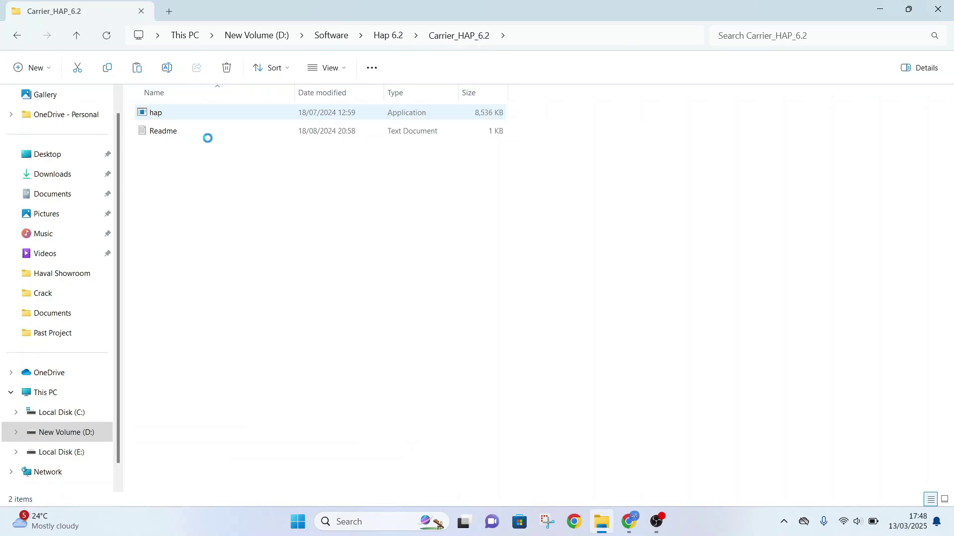
click(197, 119)
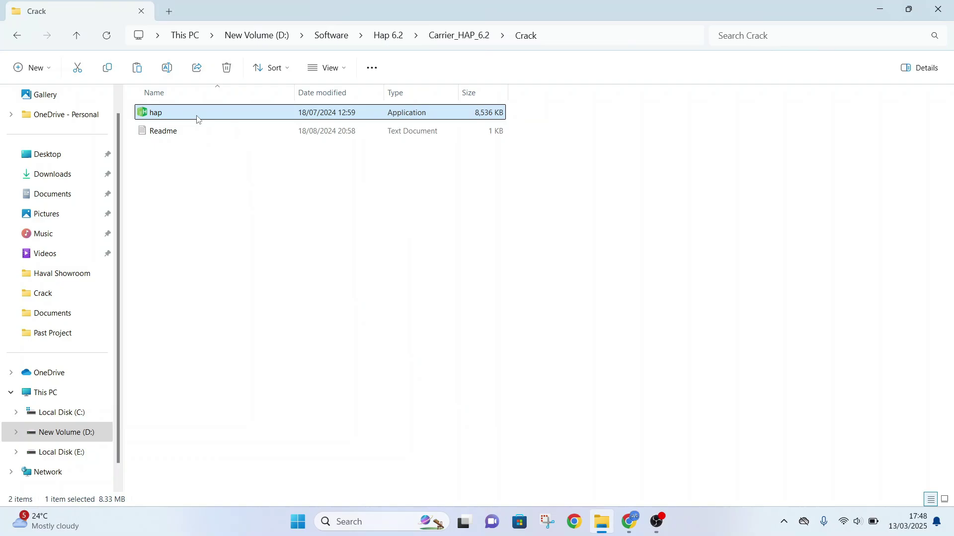
right_click(199, 117)
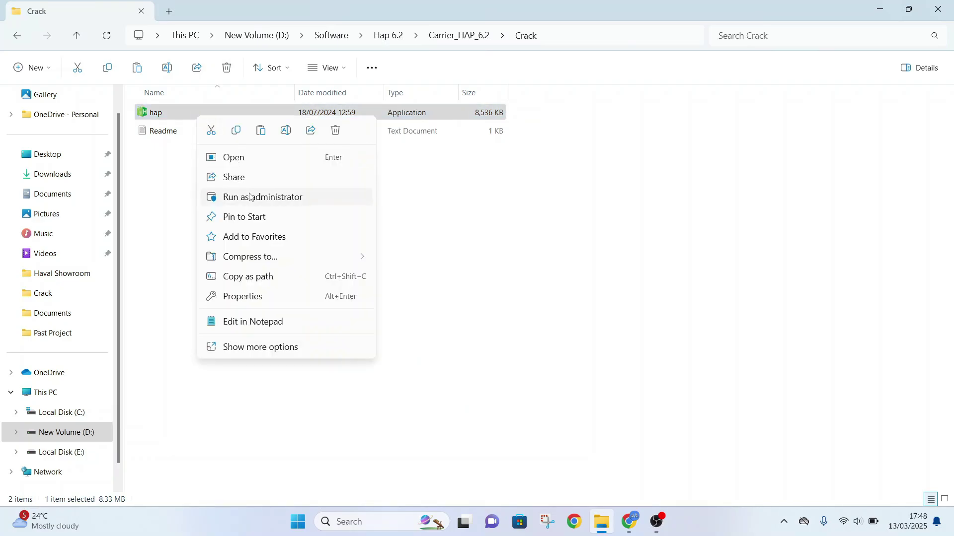
click(236, 134)
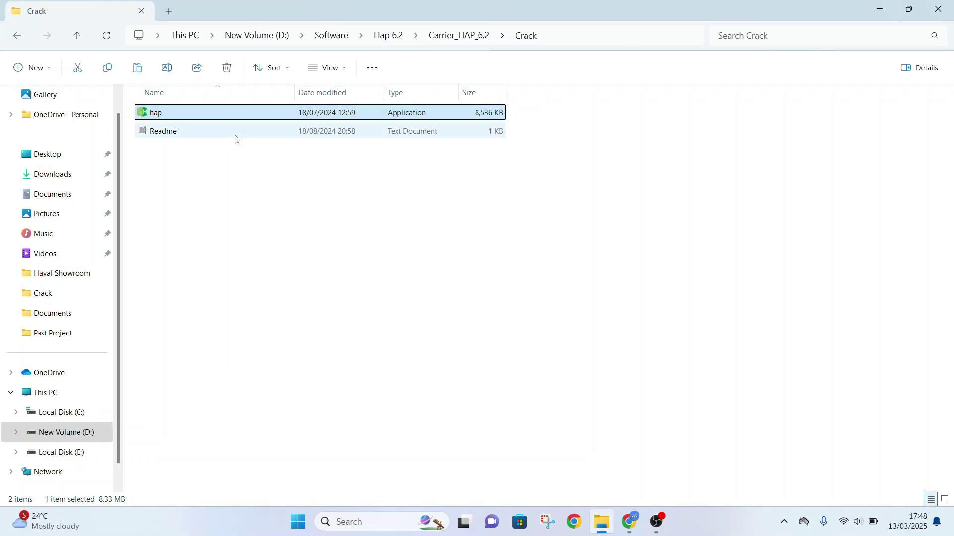
- Paste hap into the HAP 6.2 installation folder, replacing hap.exe with administrator permission
click(878, 9)
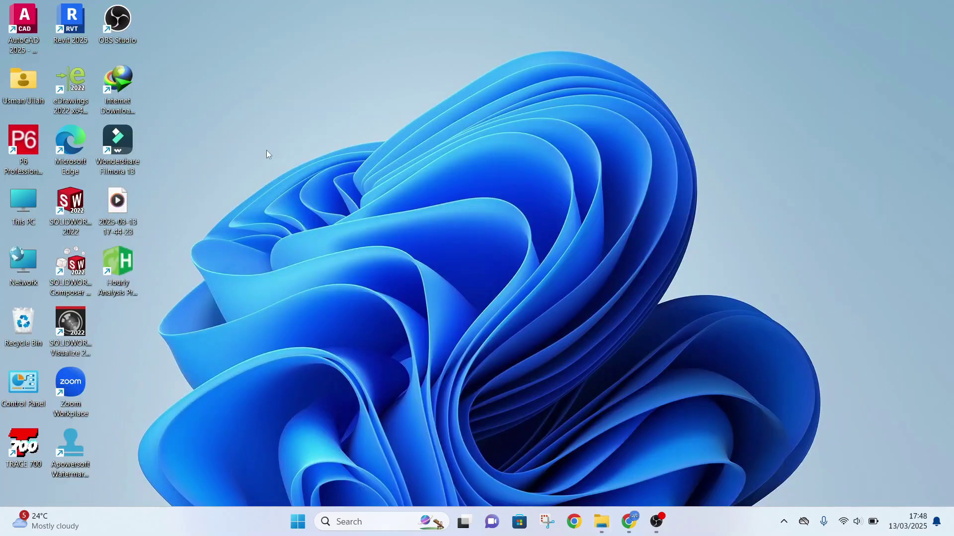
click(132, 263)
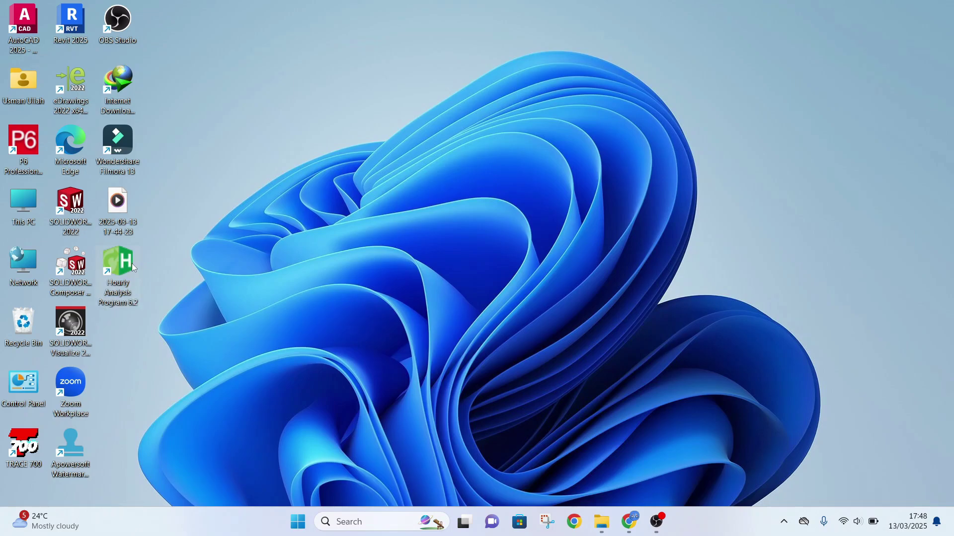
right_click(132, 263)
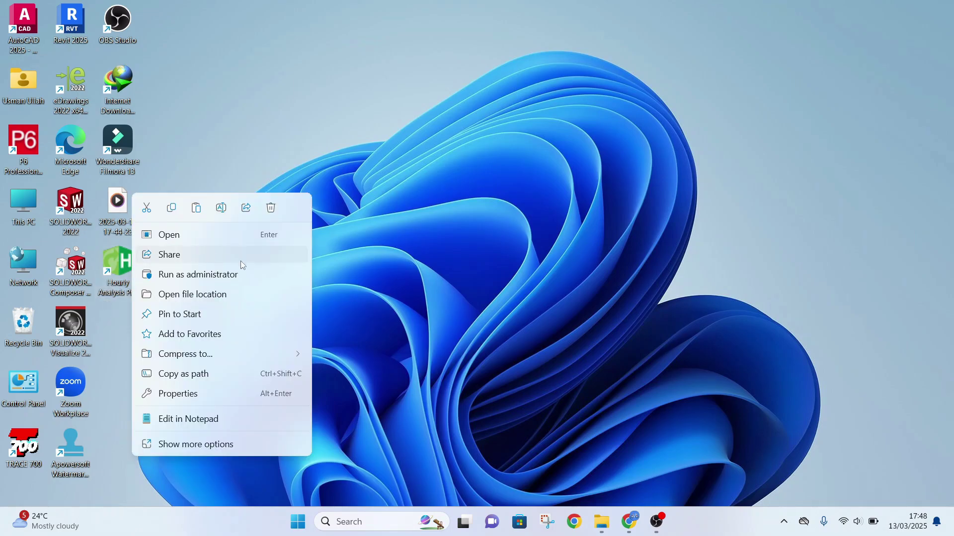
click(201, 297)
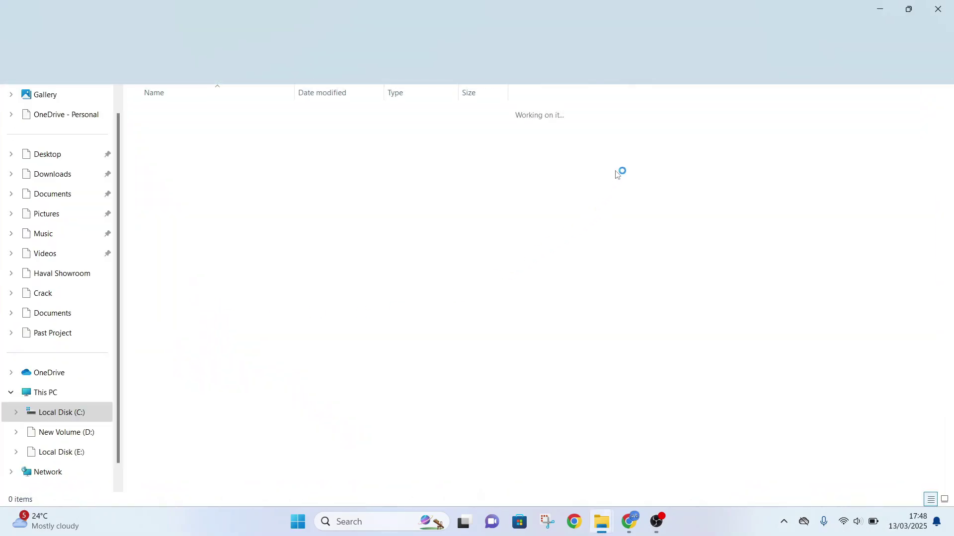
click(724, 197)
right_click(723, 197)
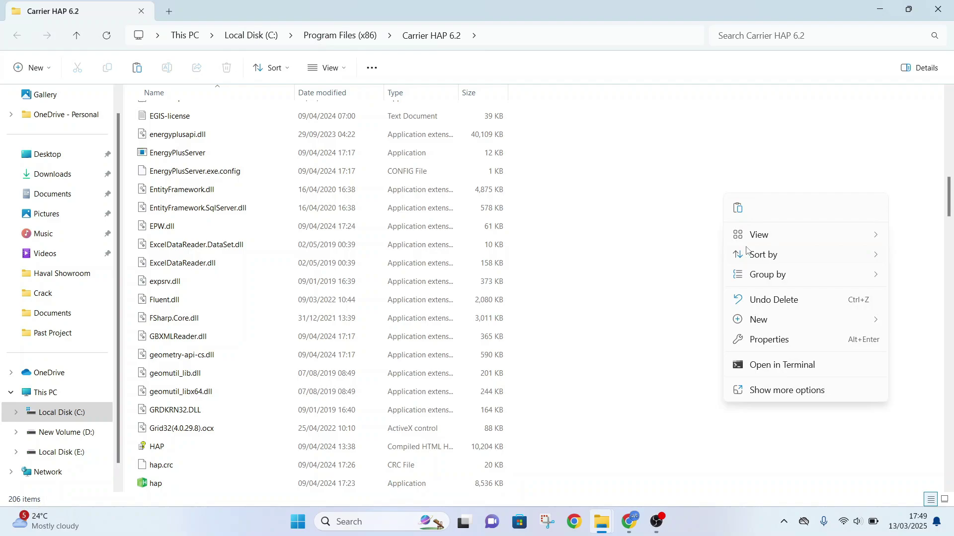
click(736, 209)
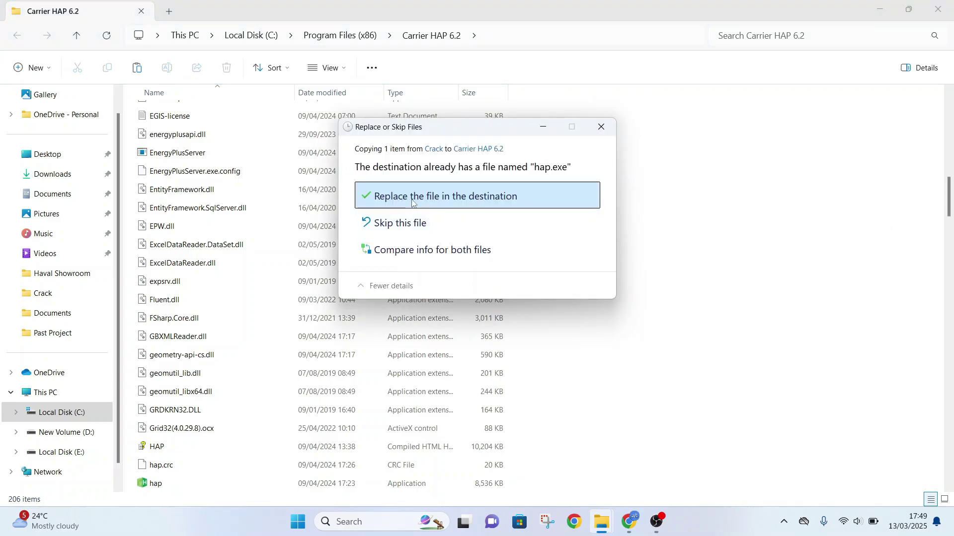
click(443, 199)
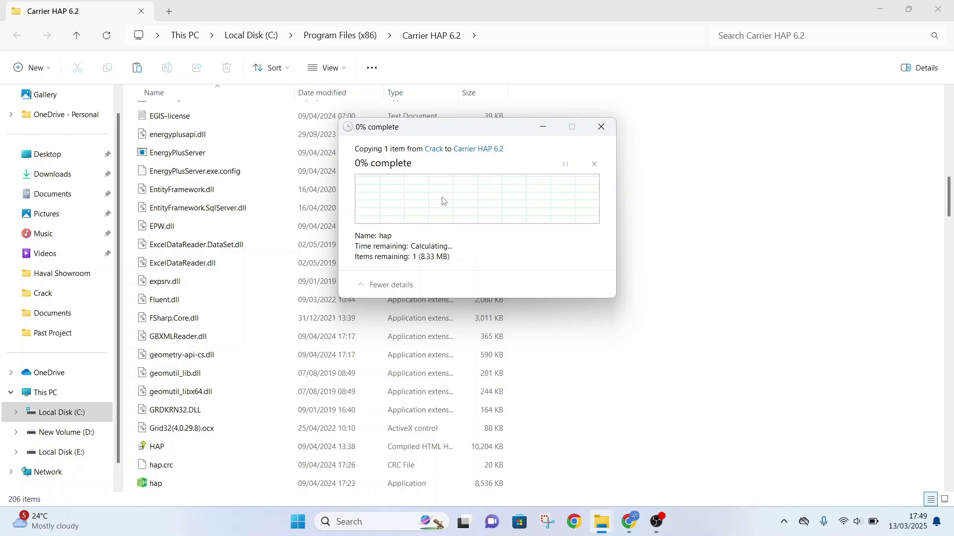
click(445, 202)
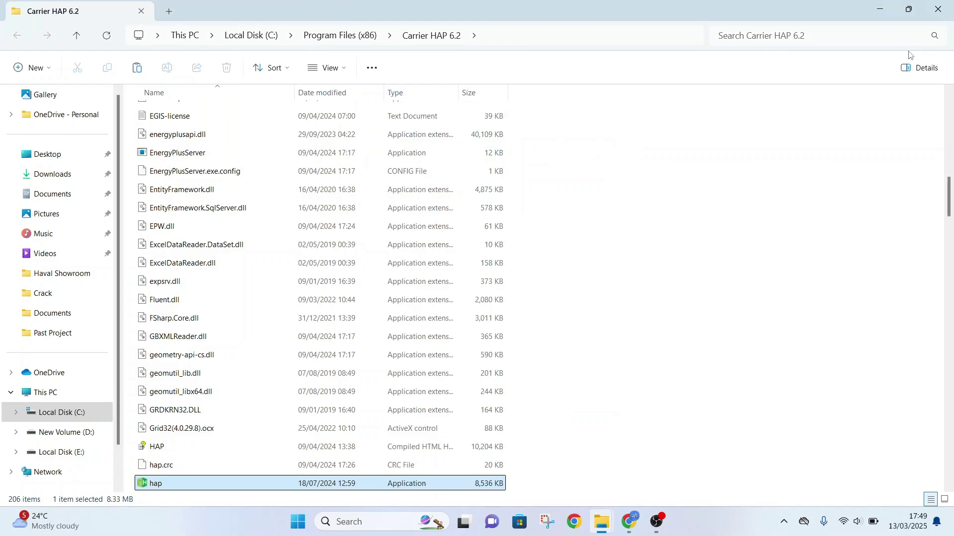
- Launch HAP 6.2 from the desktop shortcut and start a new project with default preferences
click(880, 12)
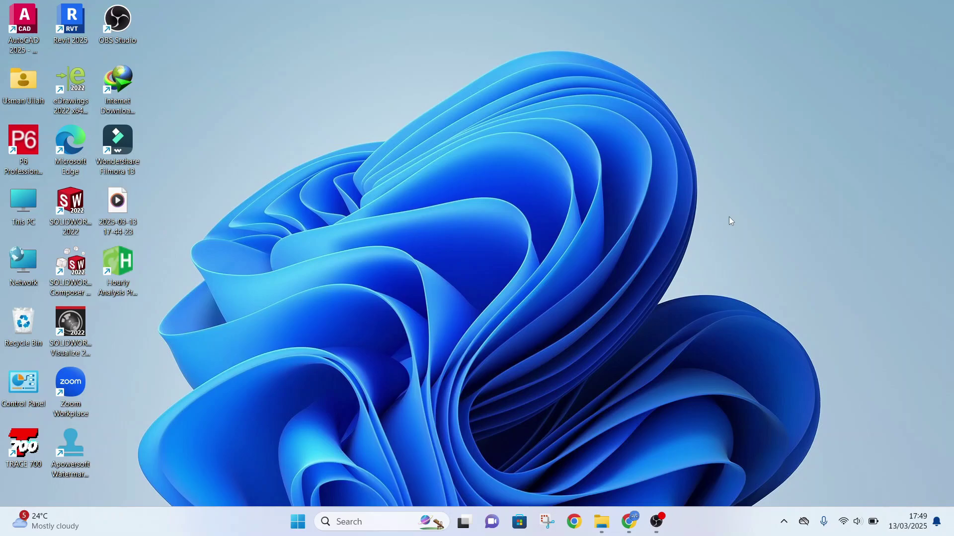
double_click(123, 273)
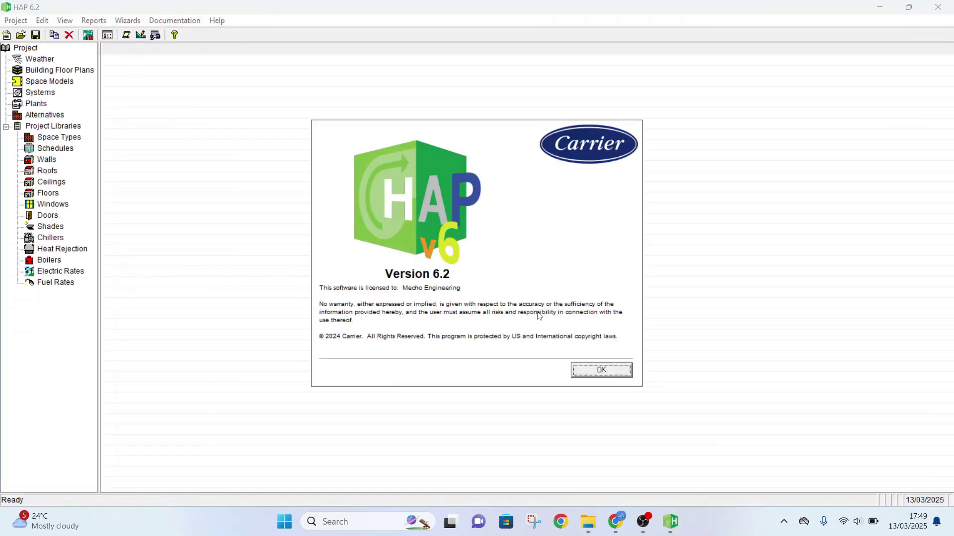
click(601, 370)
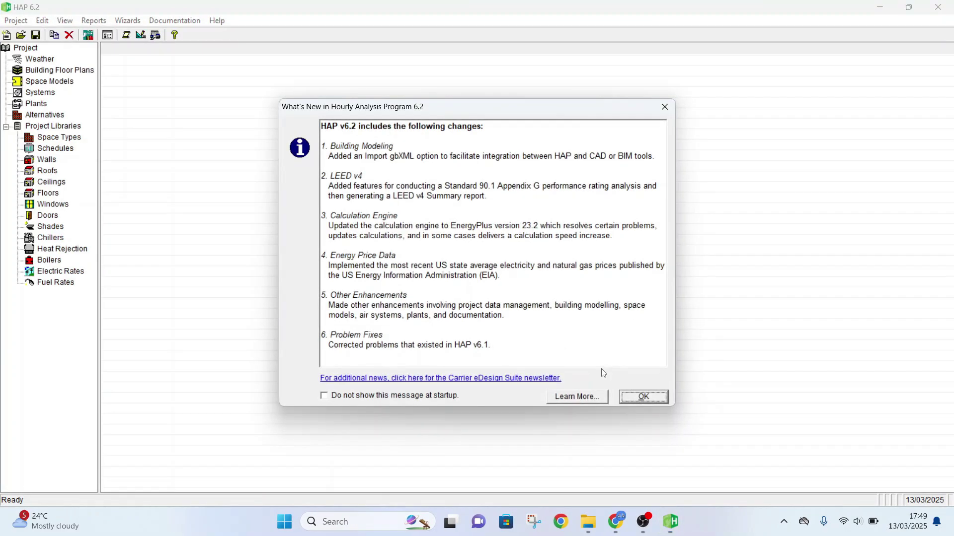
click(640, 397)
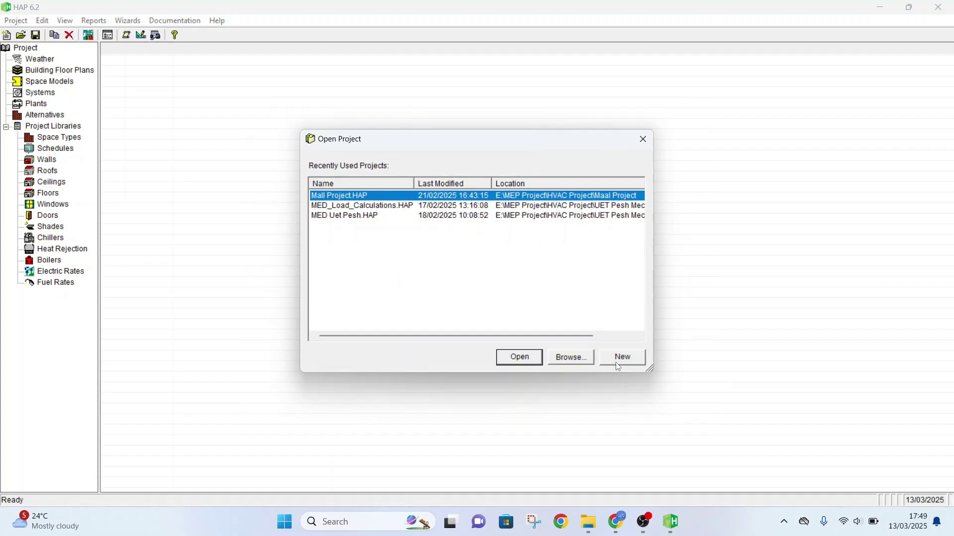
click(612, 356)
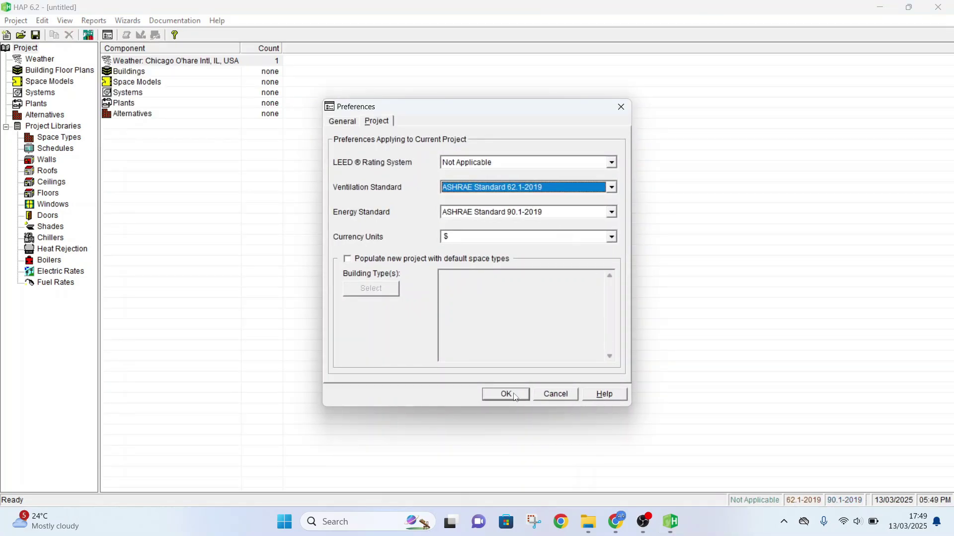
click(516, 396)
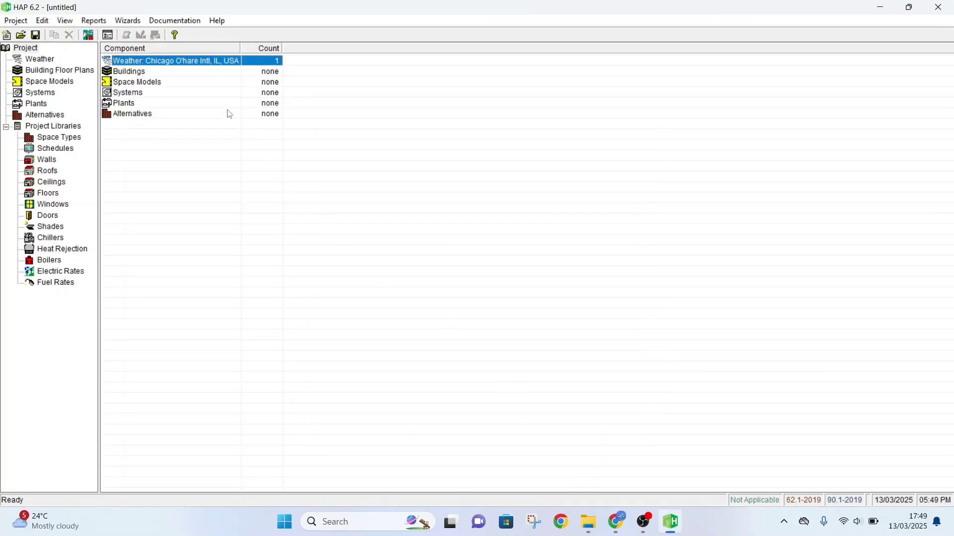